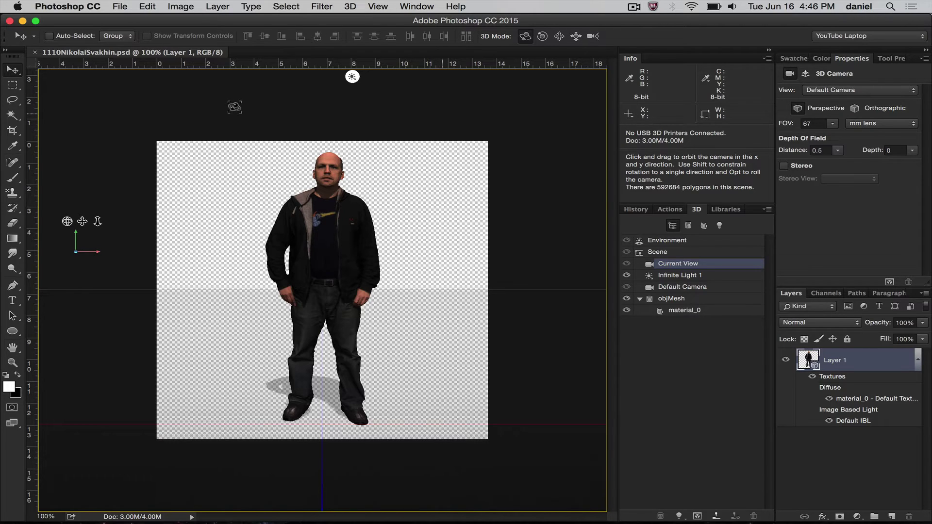
# Orbit the camera around the 3D figure so it and its shadow show from a new angle.
pyautogui.moveTo(233, 108); pyautogui.dragTo(254, 104)
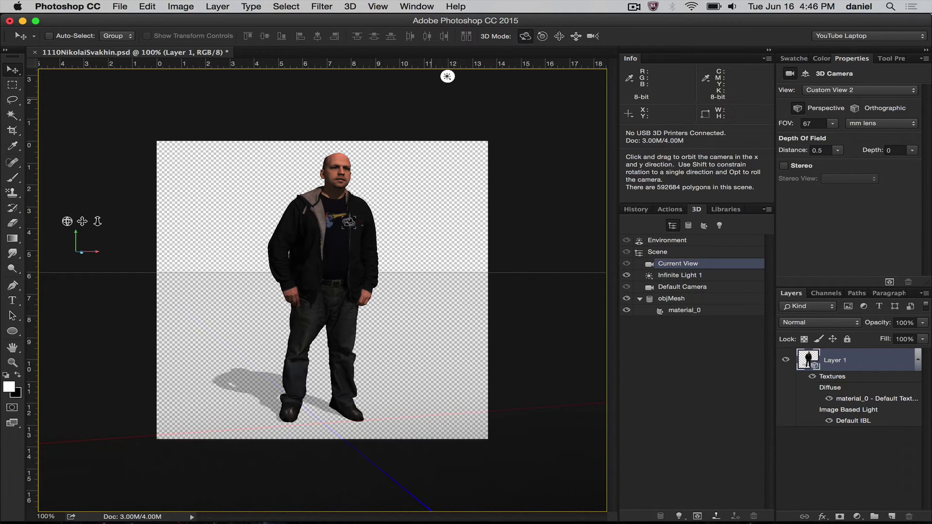
# Orbit the camera slightly around the figure, then bring up the 3D menu.
pyautogui.click(406, 7)
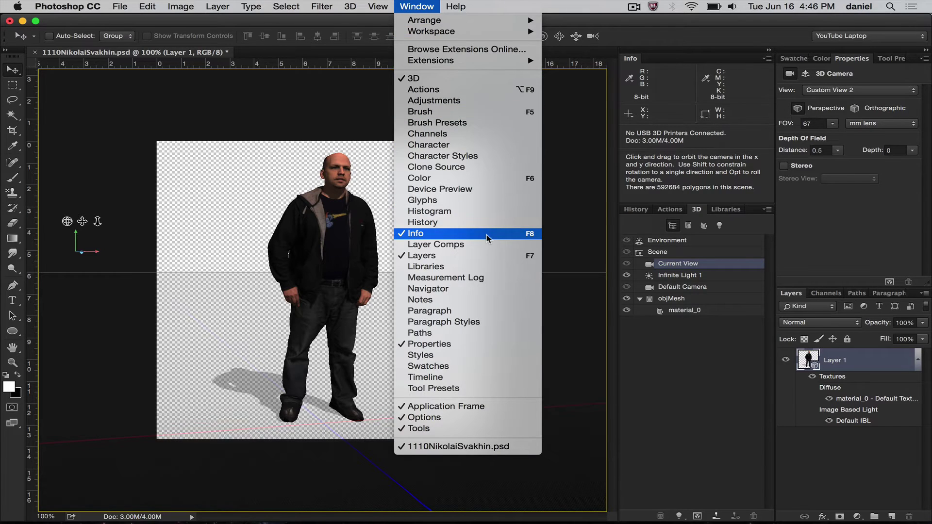
pyautogui.click(568, 148)
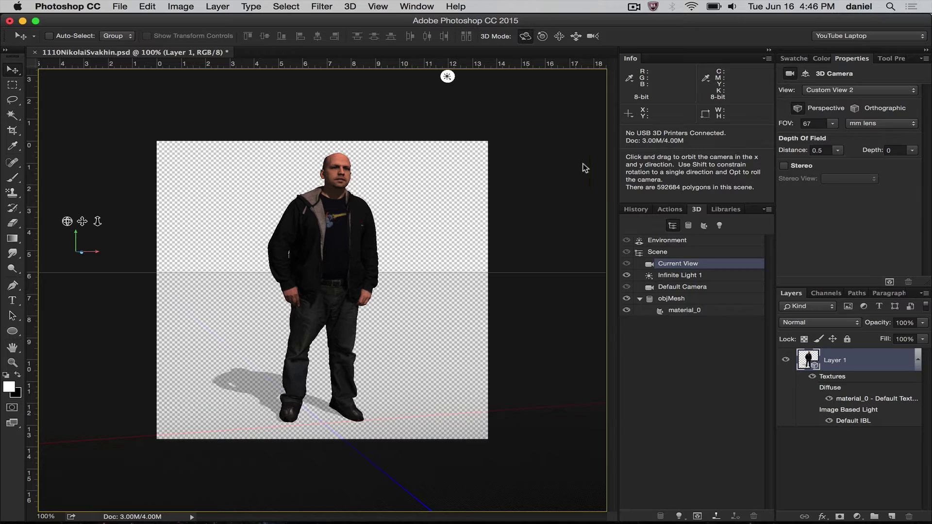
pyautogui.moveTo(334, 220); pyautogui.dragTo(386, 214)
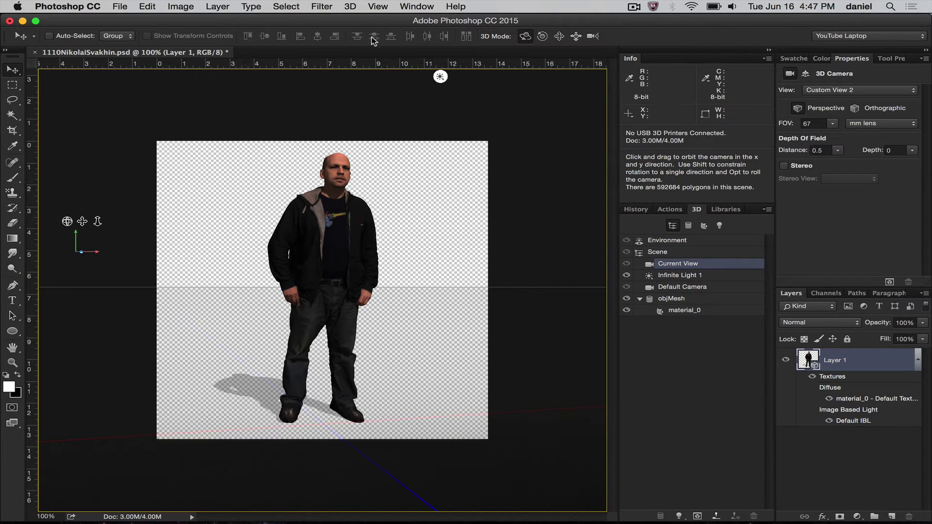
pyautogui.click(350, 7)
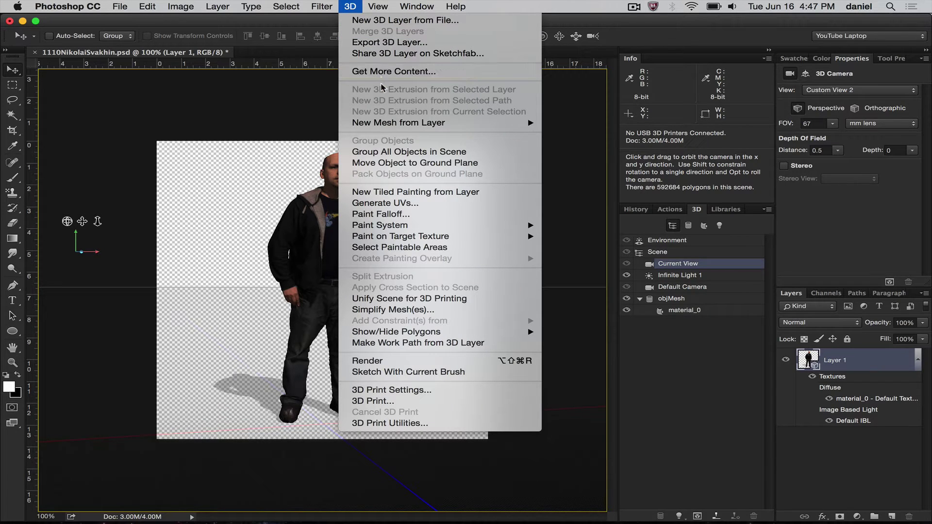
# Choose 3D > Simplify Mesh(es) to open the Simplify 3D Mesh dialog.
pyautogui.click(422, 309)
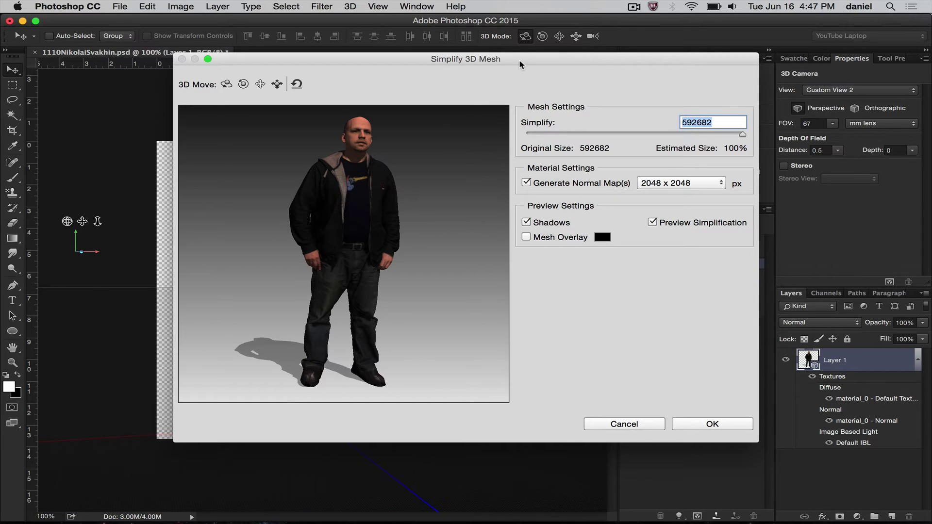
pyautogui.moveTo(519, 59)
pyautogui.mouseDown()
pyautogui.moveTo(459, 66)
pyautogui.moveTo(511, 95)
pyautogui.moveTo(512, 66)
pyautogui.moveTo(524, 62)
pyautogui.mouseUp()
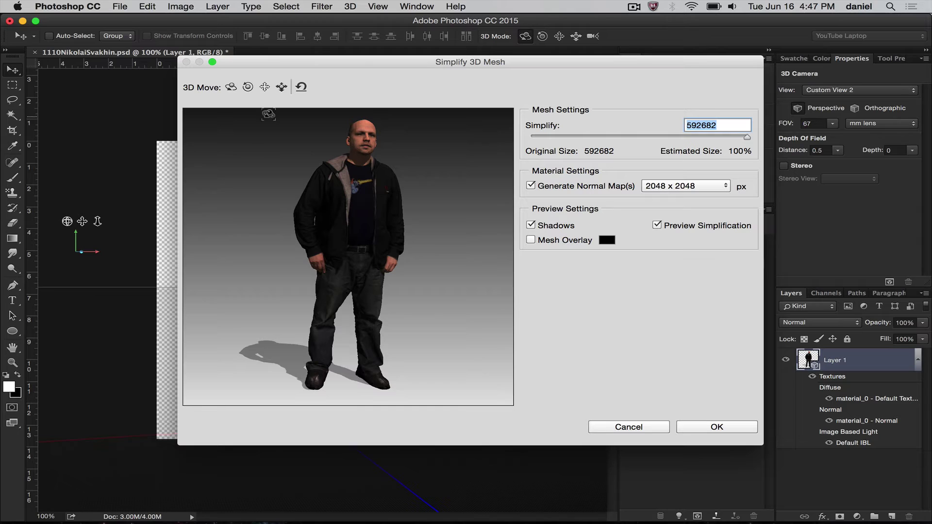
pyautogui.click(231, 87)
pyautogui.moveTo(246, 143)
pyautogui.mouseDown()
pyautogui.moveTo(244, 176)
pyautogui.moveTo(245, 140)
pyautogui.mouseUp()
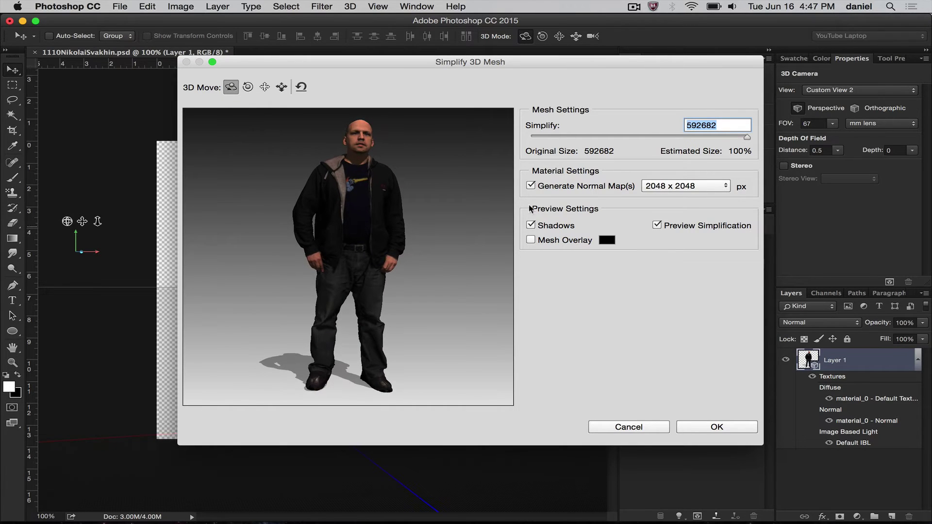
pyautogui.click(282, 87)
pyautogui.moveTo(364, 159); pyautogui.dragTo(416, 354)
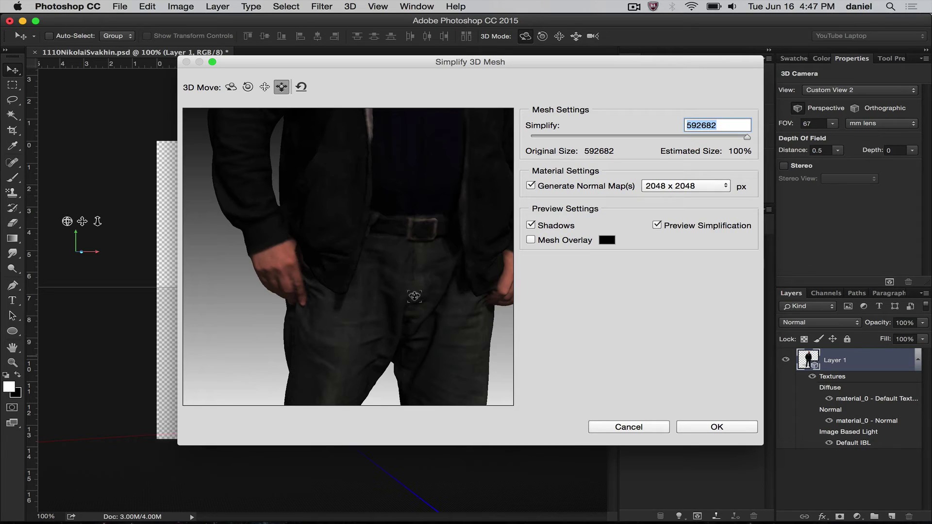
pyautogui.click(301, 87)
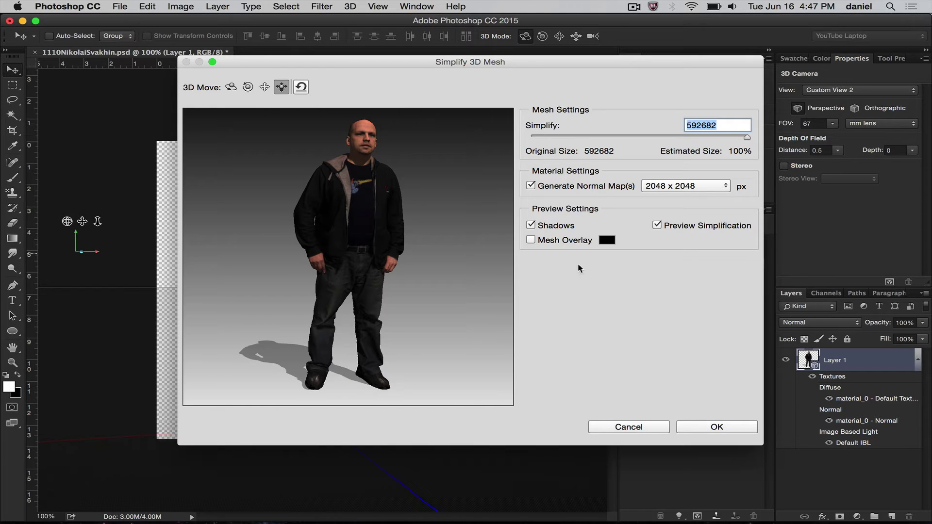
pyautogui.click(532, 226)
# Turn off preview shadows and set the mesh overlay colour to red, leaving the overlay hidden.
pyautogui.click(532, 241)
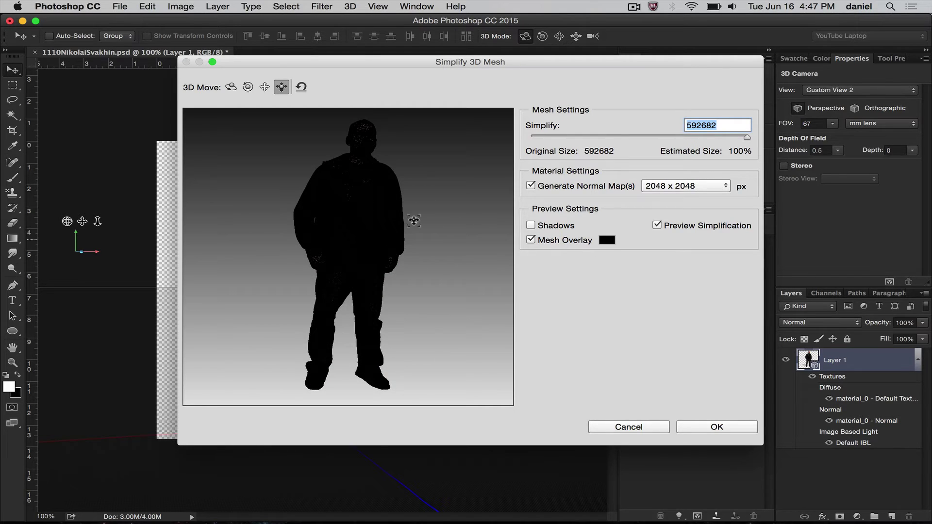
pyautogui.click(534, 240)
pyautogui.click(606, 240)
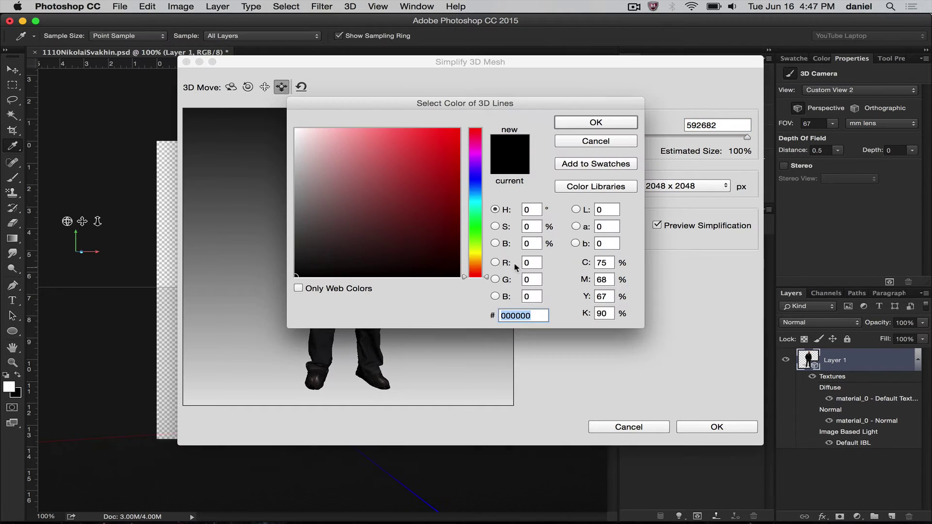
pyautogui.click(395, 168)
pyautogui.click(590, 122)
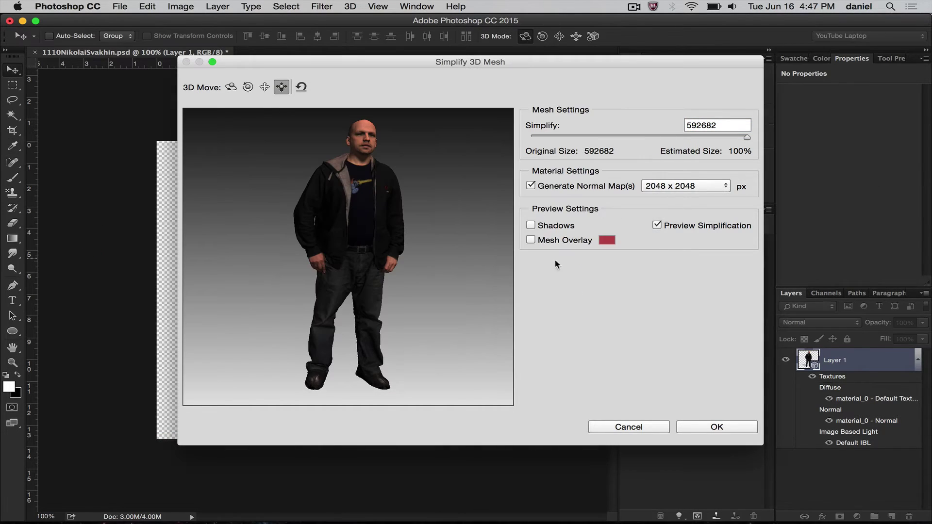
pyautogui.click(534, 244)
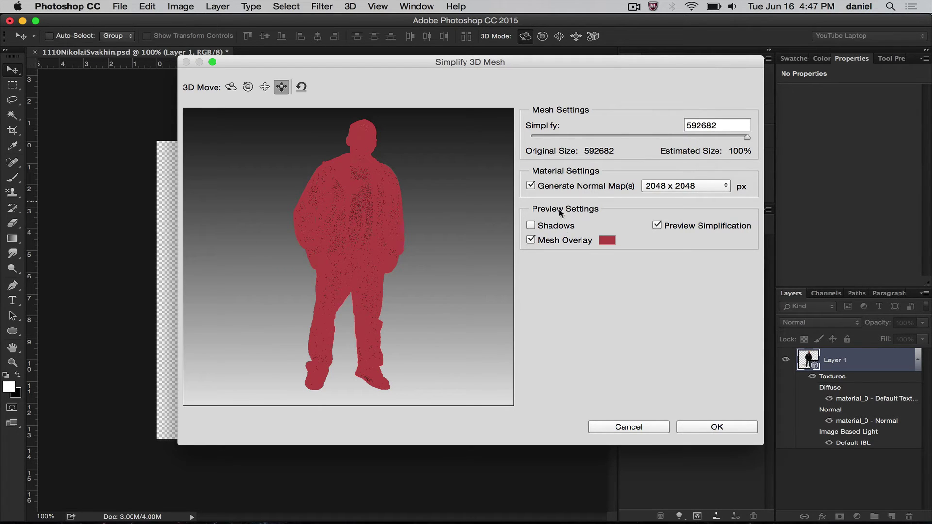
pyautogui.click(530, 240)
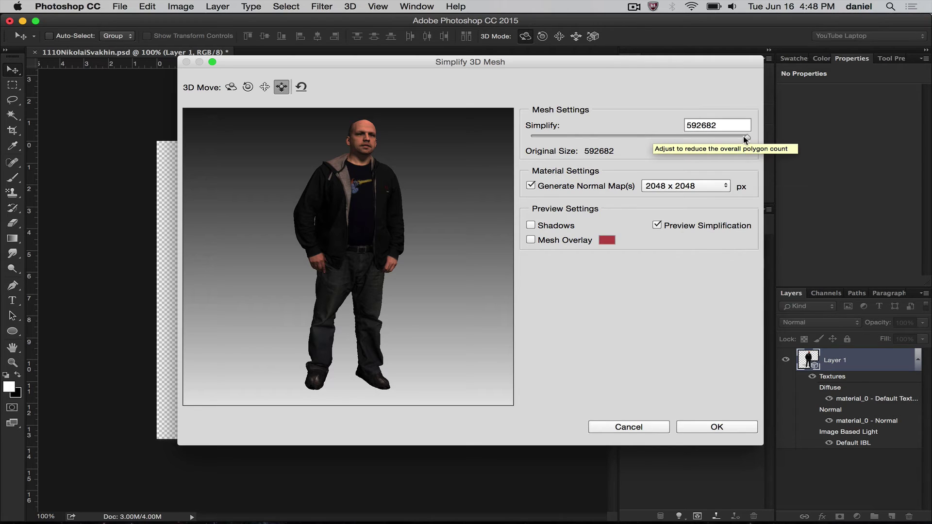
# Lower the simplify target to 70770 polygons (about 11%) with the red mesh overlay shown.
pyautogui.moveTo(744, 136); pyautogui.dragTo(641, 137)
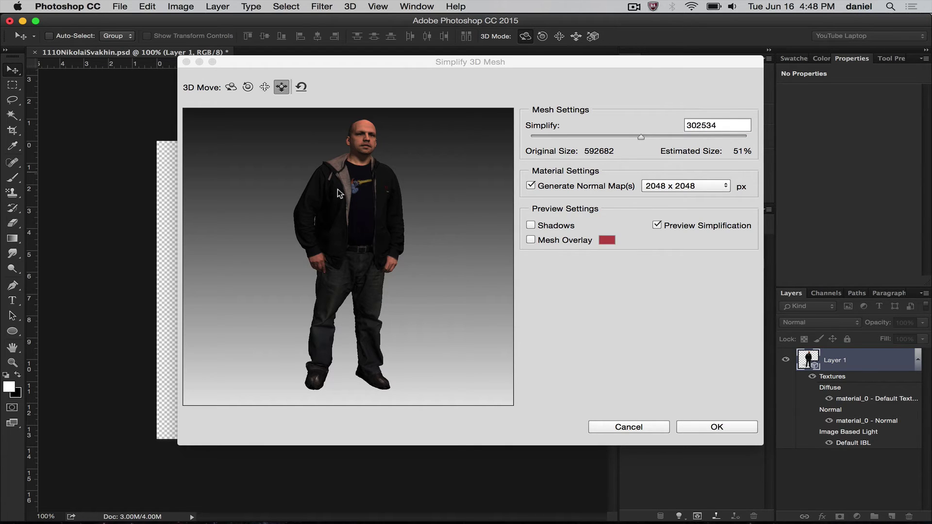
pyautogui.moveTo(431, 150); pyautogui.dragTo(429, 126)
pyautogui.click(231, 88)
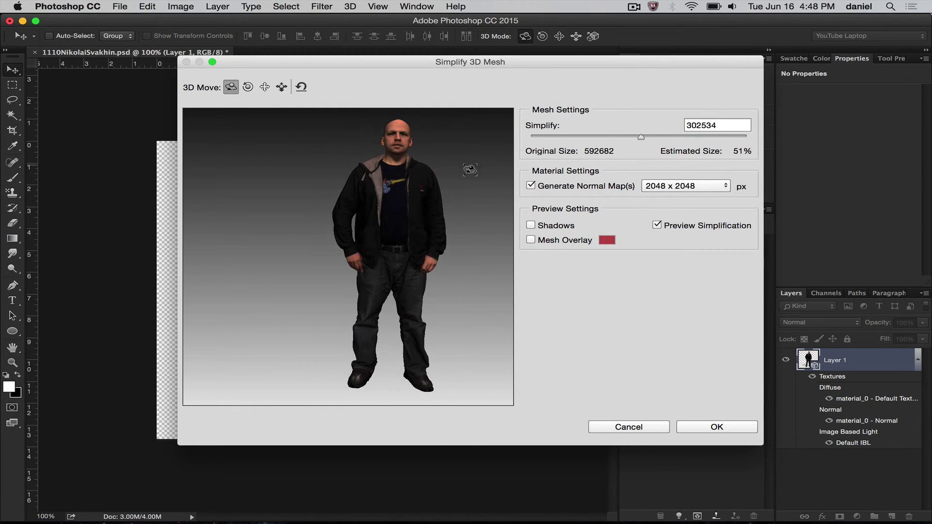
pyautogui.click(531, 239)
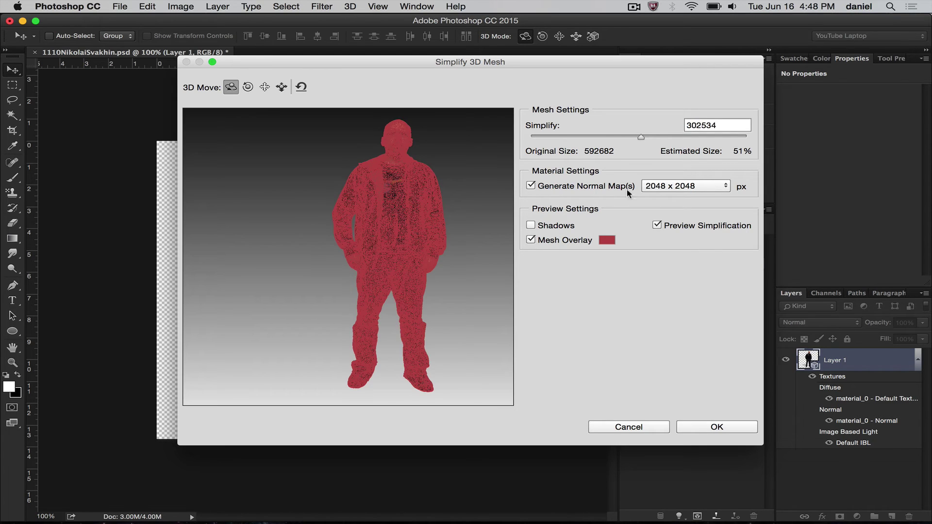
pyautogui.moveTo(639, 138); pyautogui.dragTo(556, 140)
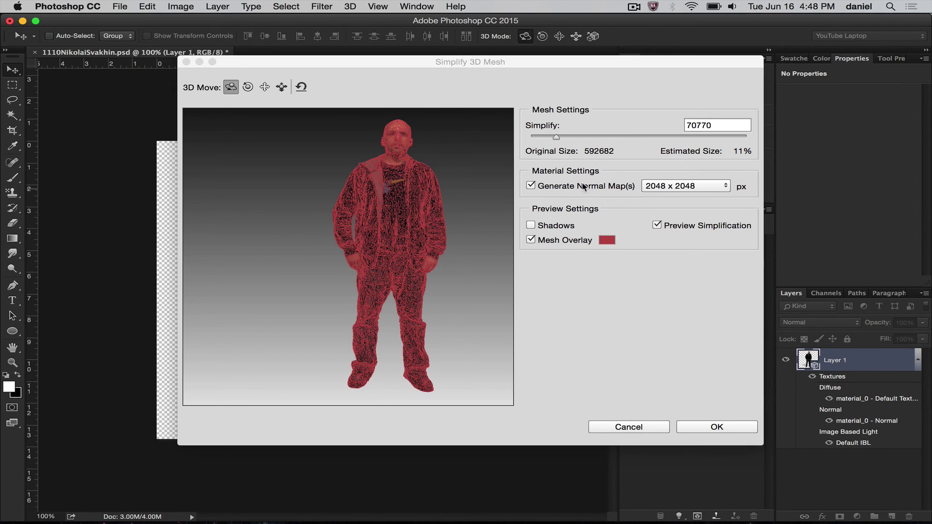
# Choose 4096 x 4096 normal maps and apply the mesh simplification.
pyautogui.click(701, 186)
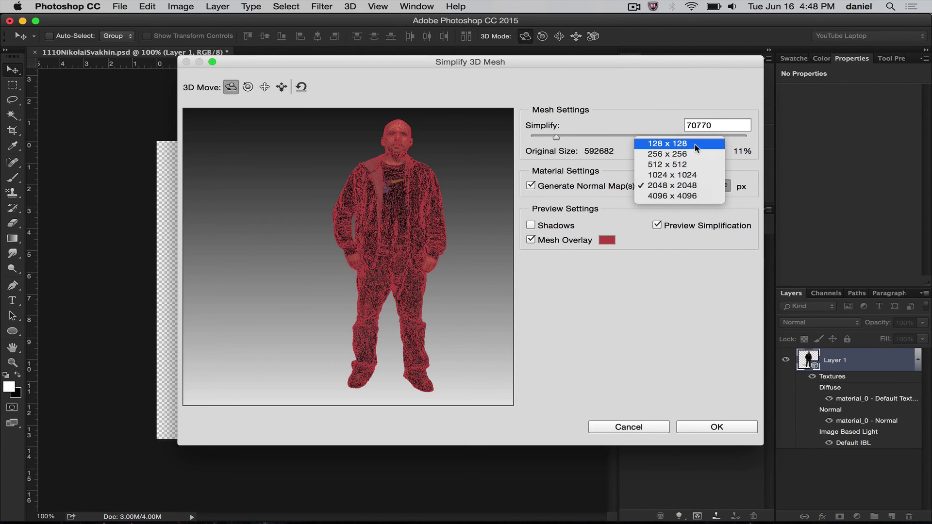
pyautogui.click(690, 195)
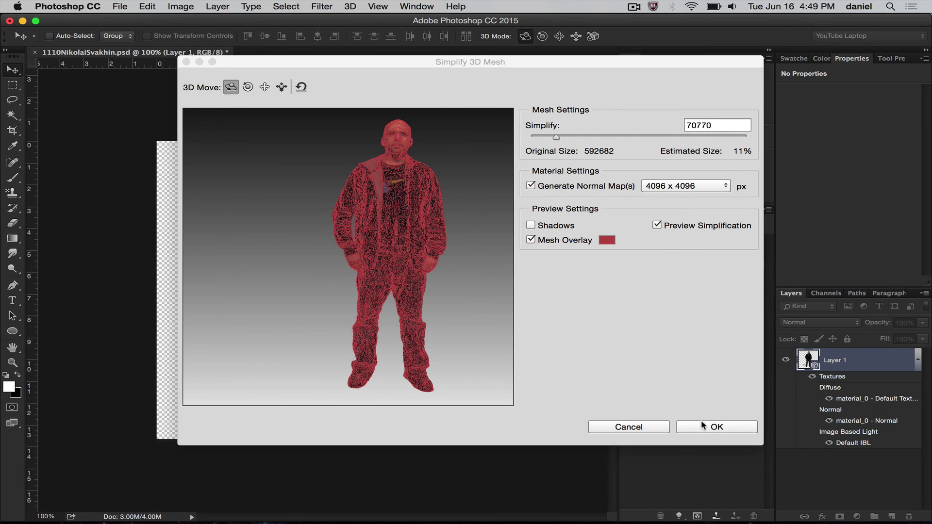
pyautogui.click(701, 422)
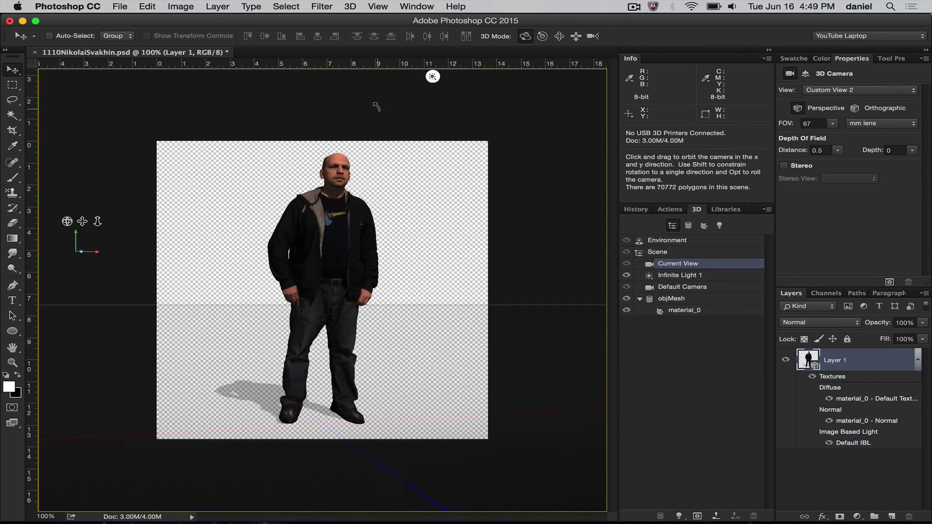
# Orbit the camera around the simplified 70772-polygon figure until it faces forward.
pyautogui.moveTo(376, 106)
pyautogui.mouseDown()
pyautogui.moveTo(318, 112)
pyautogui.moveTo(386, 108)
pyautogui.mouseUp()
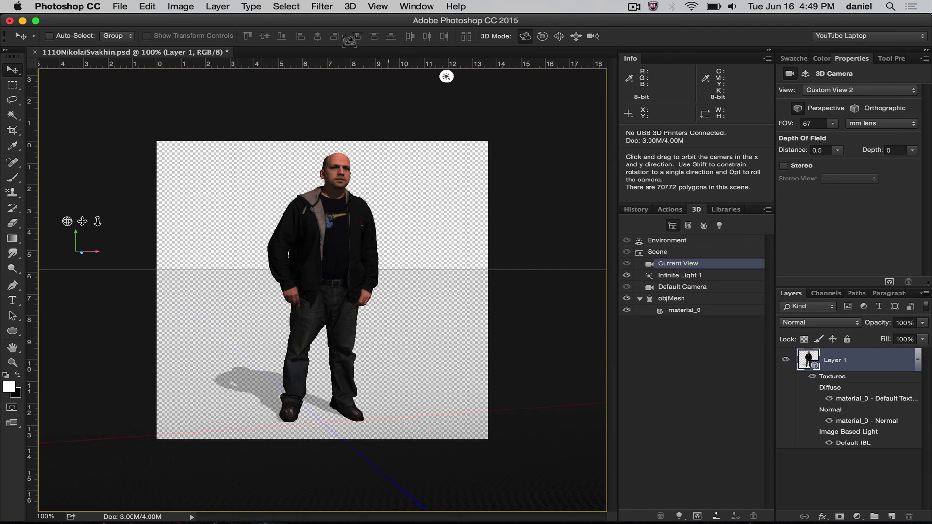
pyautogui.click(348, 7)
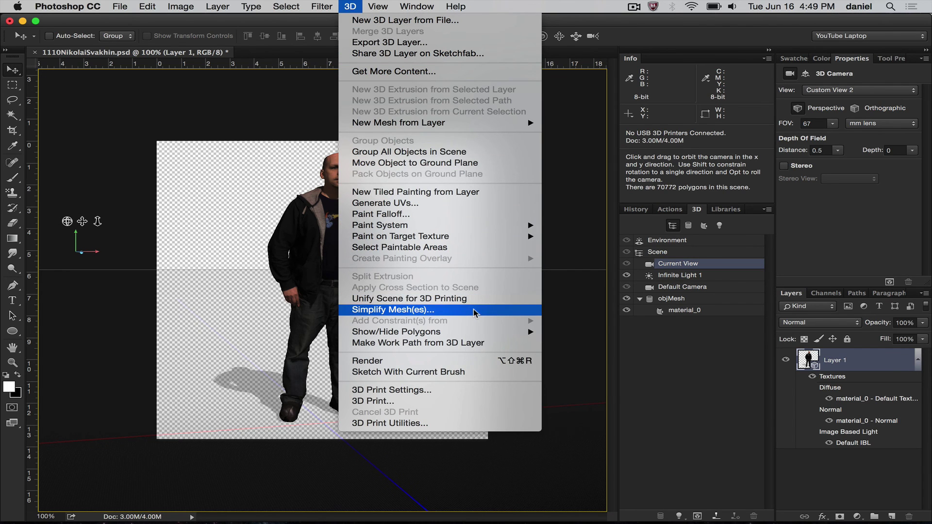
pyautogui.click(552, 306)
pyautogui.moveTo(373, 117)
pyautogui.mouseDown()
pyautogui.moveTo(349, 118)
pyautogui.moveTo(366, 125)
pyautogui.mouseUp()
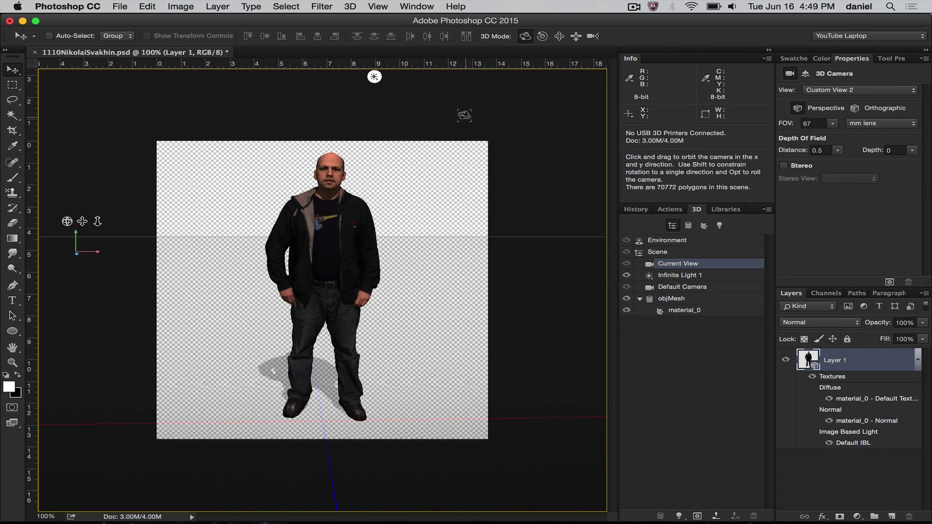
pyautogui.moveTo(463, 115); pyautogui.dragTo(458, 117)
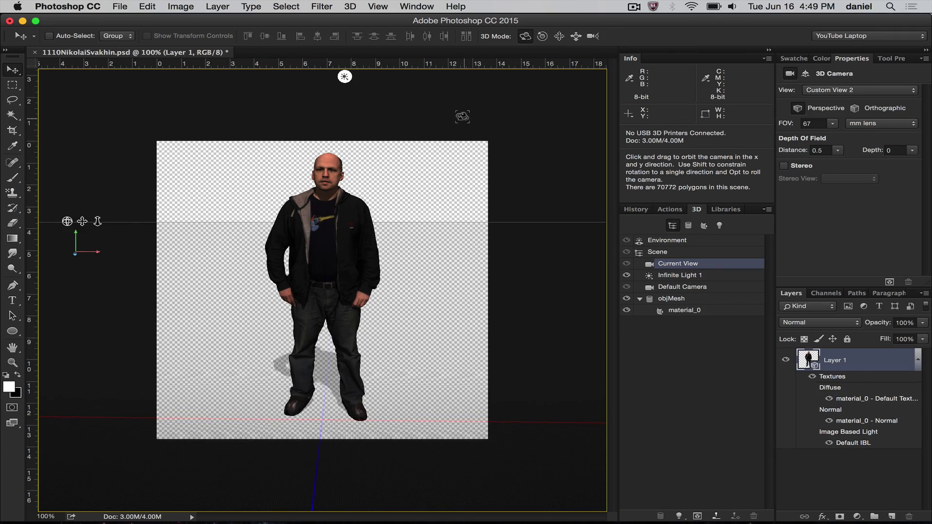